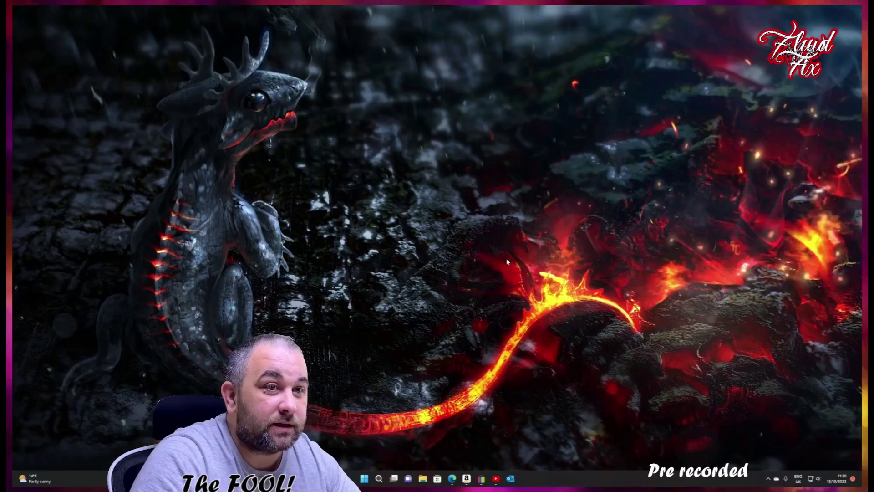
Step: Rerun the prefilled wsreset.exe command from the Run dialog to relaunch Microsoft Store
{"action": "key", "text": "super"}
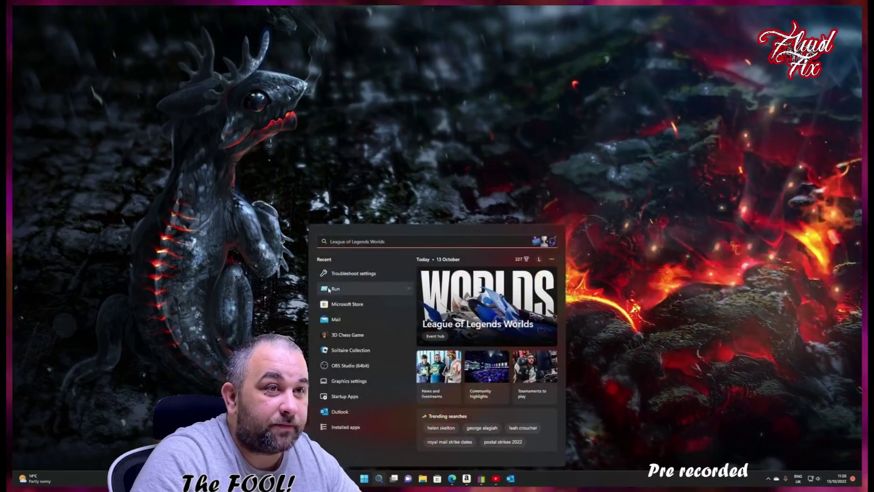
{"action": "key", "text": "super+r"}
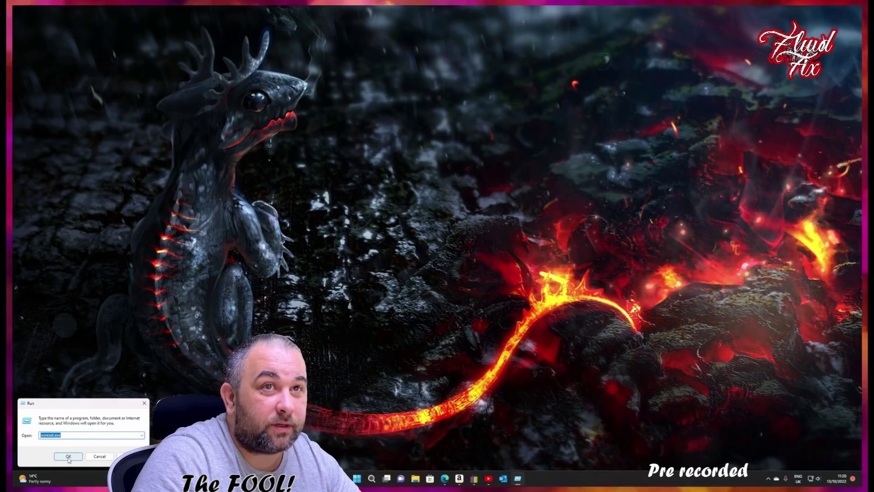
{"action": "left_click", "coordinate": [67, 456]}
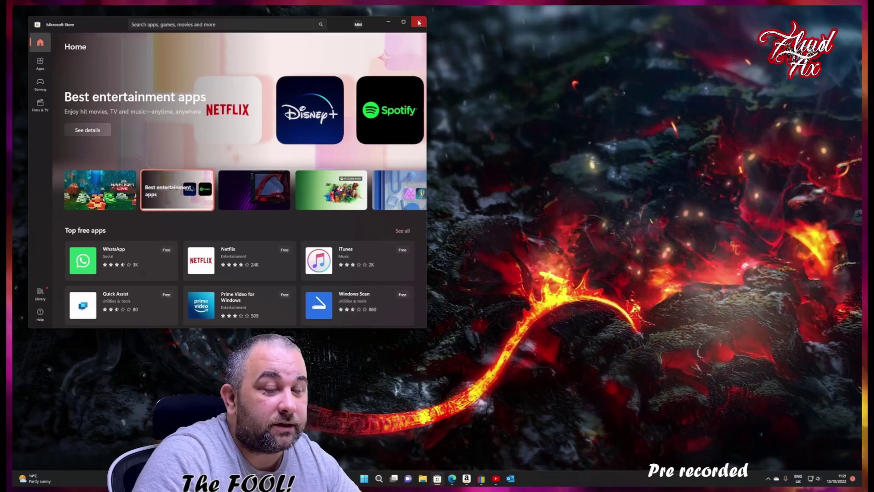
{"action": "left_click", "coordinate": [222, 25]}
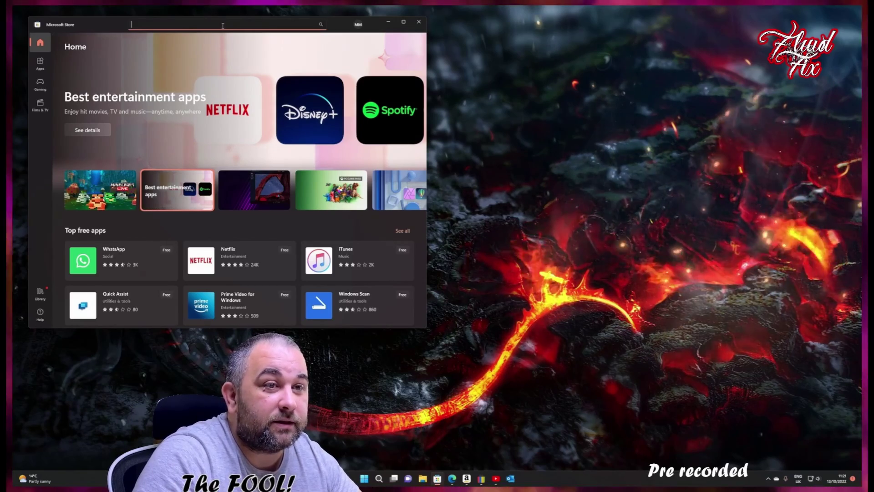
{"action": "type", "text": "itif that "}
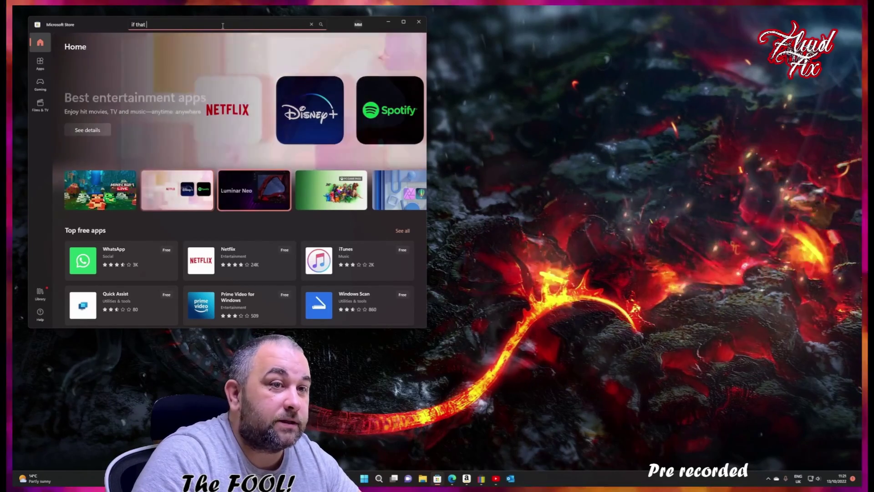
{"action": "type", "text": "helps the"}
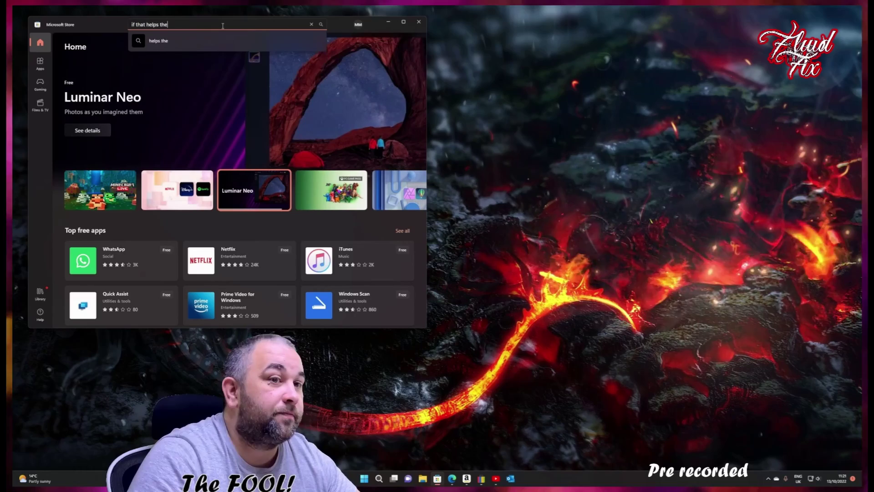
{"action": "type", "text": "n you "}
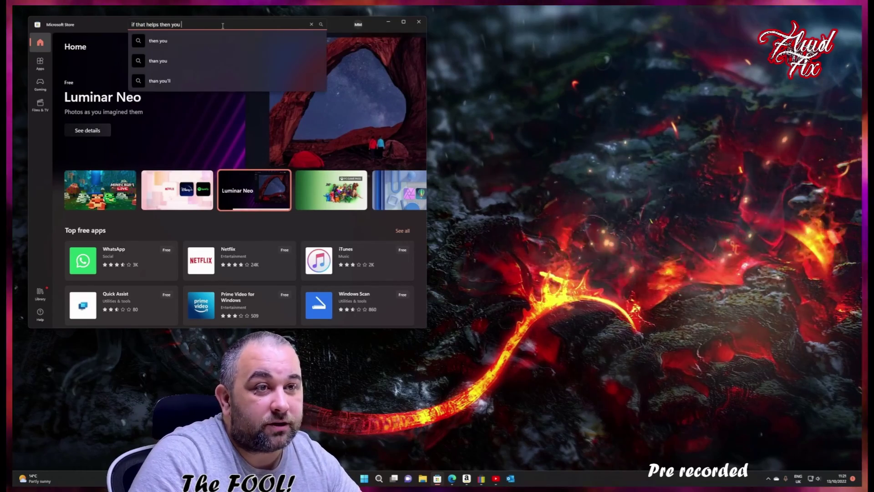
{"action": "type", "text": "are good t"}
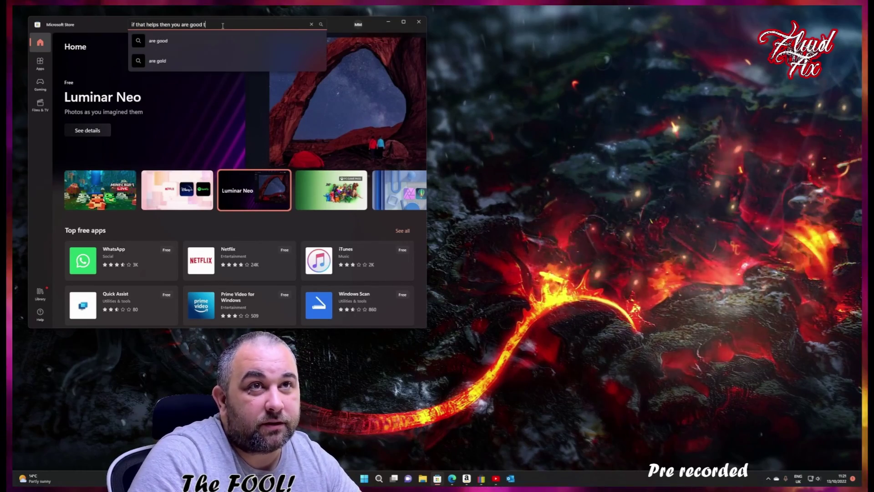
{"action": "type", "text": "o go"}
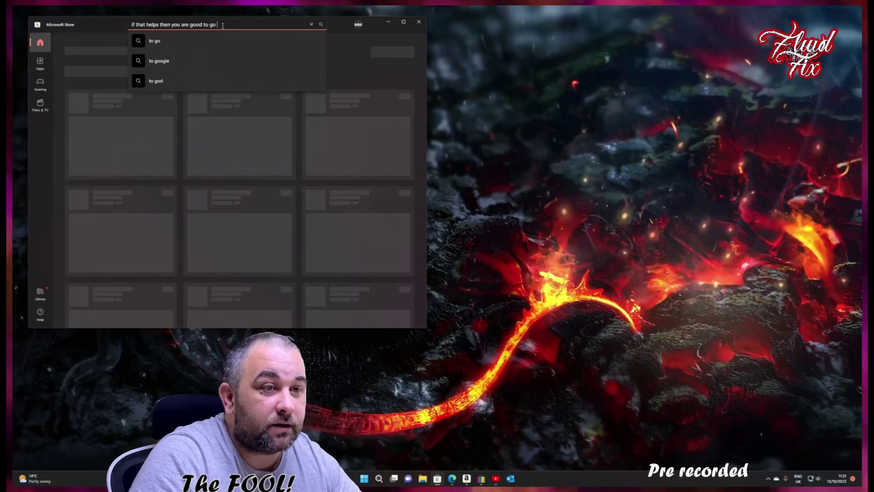
{"action": "key", "text": "Return"}
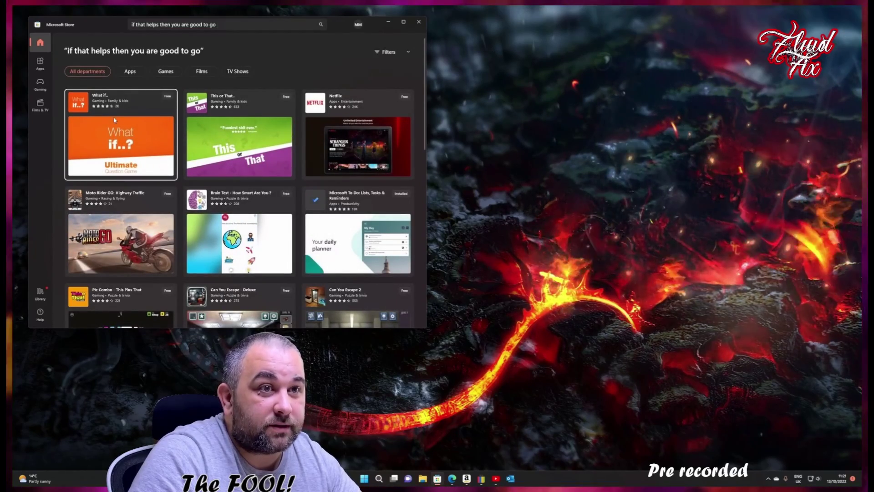
{"action": "key", "text": "alt+Left"}
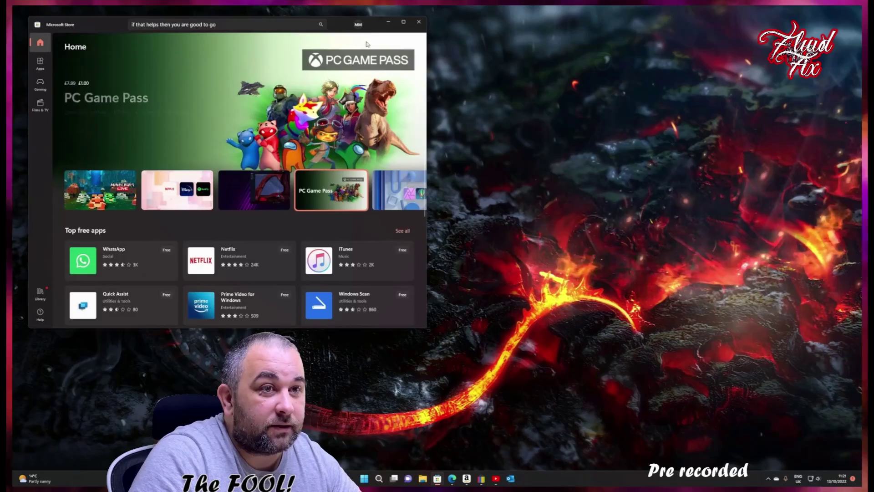
Step: Close the Store window and bring the PurgeCaches 'app didn't start' error to the front
{"action": "left_click", "coordinate": [419, 23]}
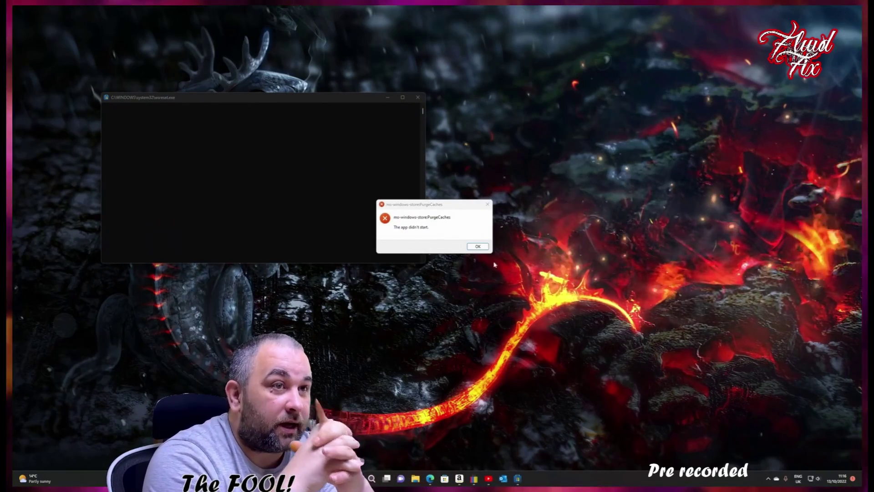
{"action": "left_click", "coordinate": [393, 219]}
{"action": "mouse_move", "coordinate": [488, 478]}
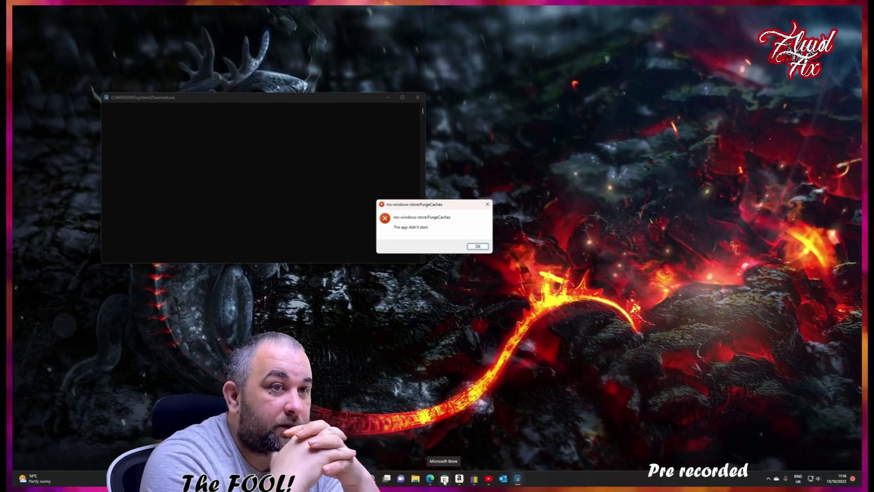
{"action": "mouse_move", "coordinate": [372, 478]}
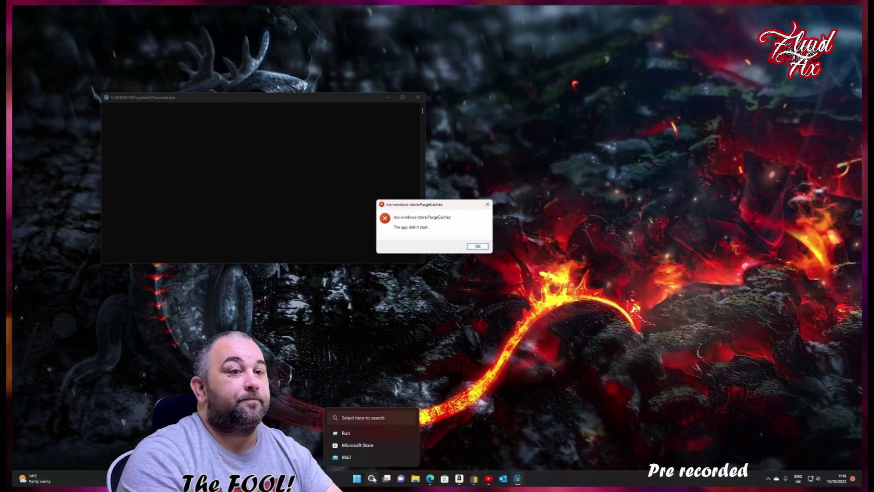
Step: Search for 'trouble', reach Troubleshoot settings and show the Other troubleshooters list
{"action": "left_click", "coordinate": [371, 477]}
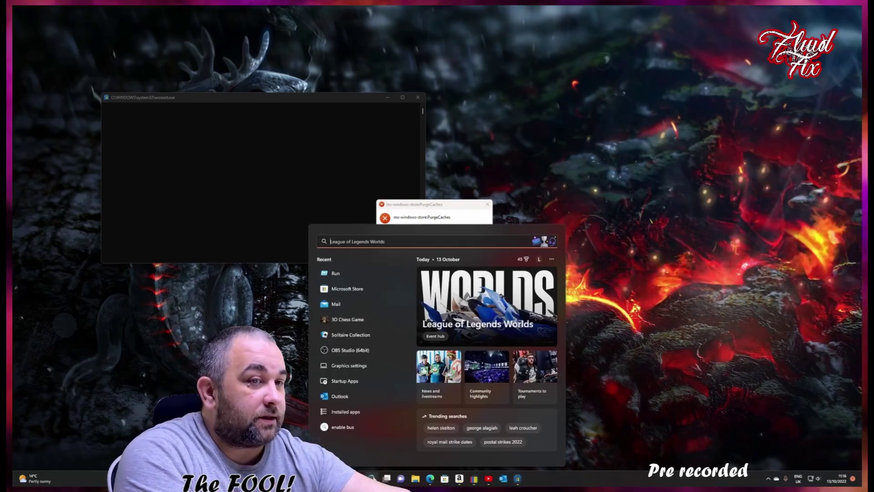
{"action": "type", "text": "tr"}
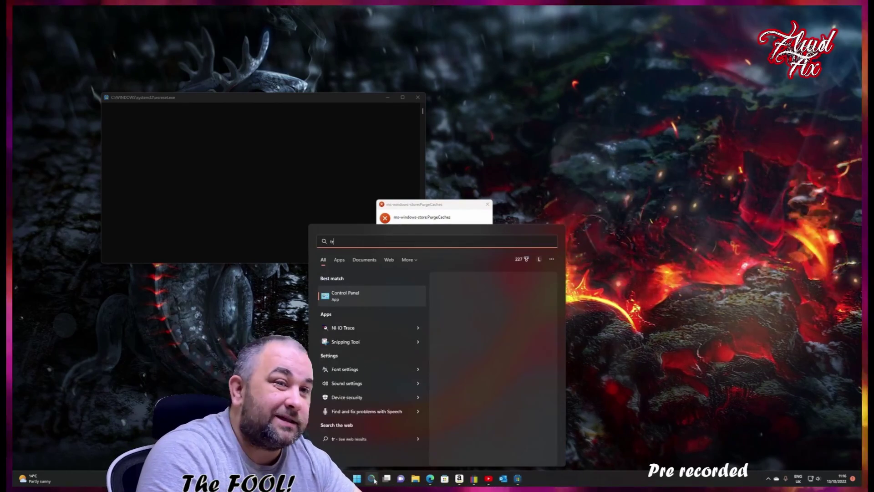
{"action": "type", "text": "ouble"}
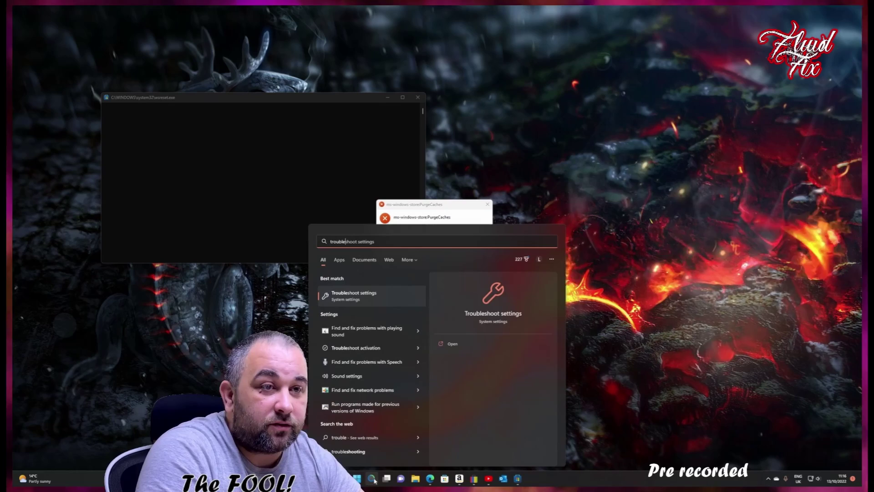
{"action": "key", "text": "Return"}
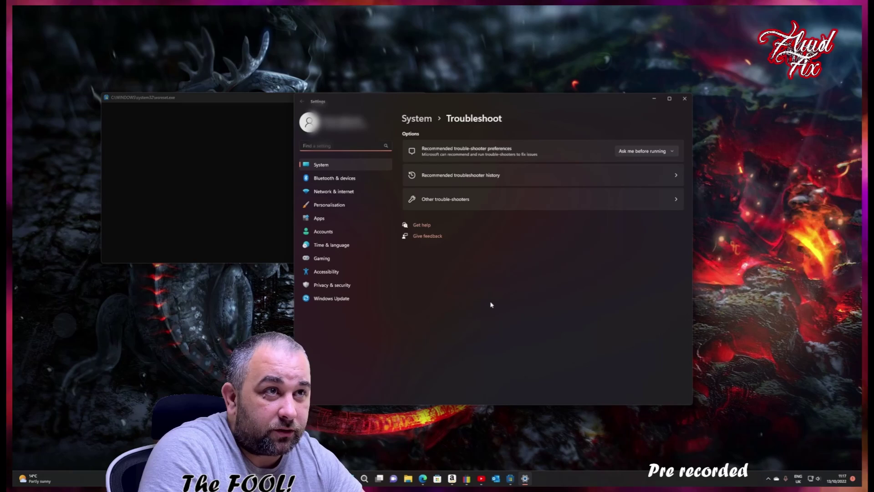
{"action": "left_click", "coordinate": [449, 205]}
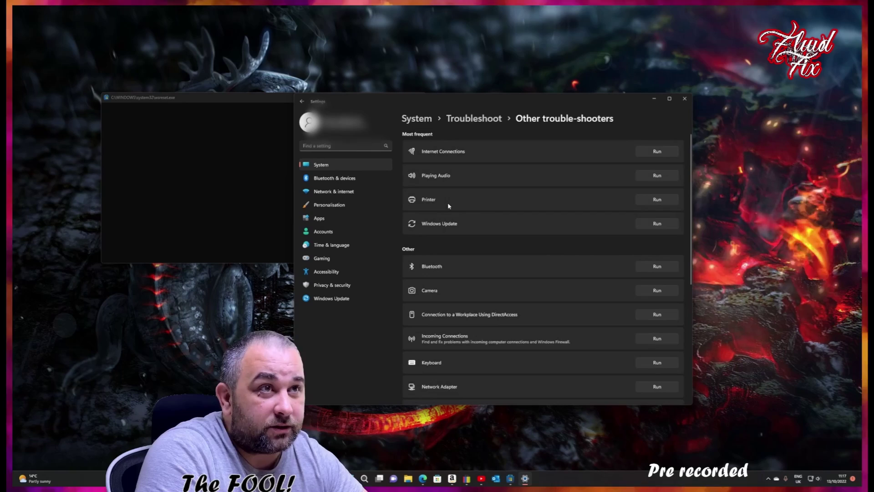
{"action": "scroll", "coordinate": [458, 219], "scroll_direction": "down", "scroll_amount": 3}
{"action": "scroll", "coordinate": [467, 266], "scroll_direction": "down", "scroll_amount": 2}
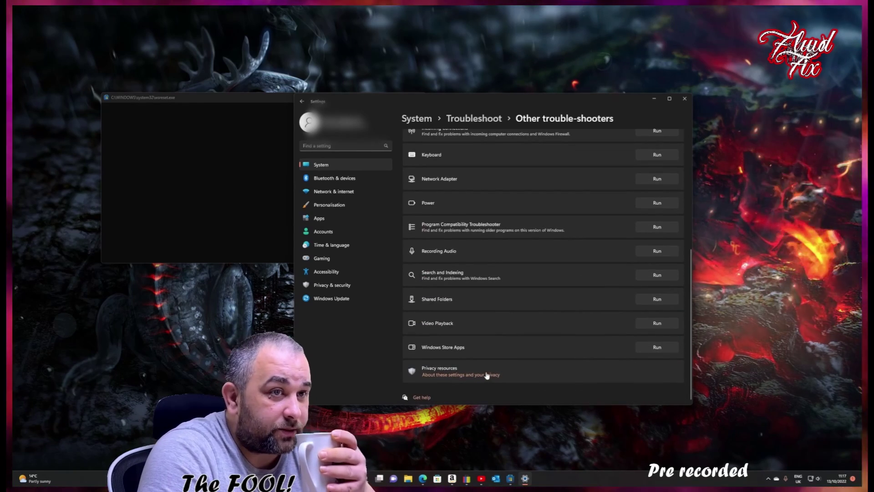
Step: Run the Windows Store Apps troubleshooter and follow its link to Installed apps
{"action": "left_click", "coordinate": [655, 347]}
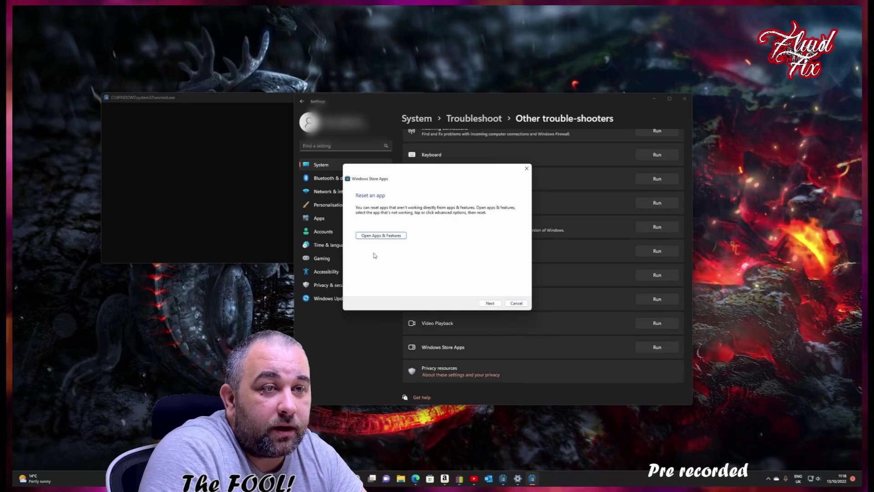
{"action": "left_click", "coordinate": [379, 236]}
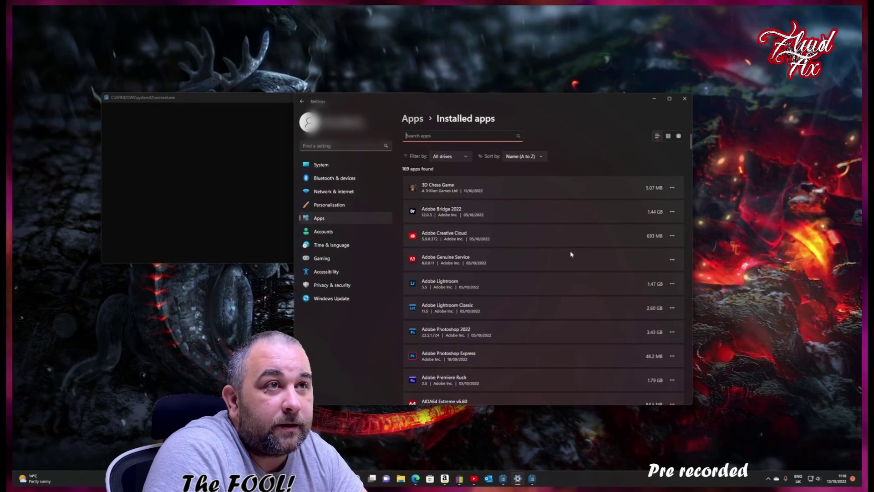
{"action": "scroll", "coordinate": [571, 254], "scroll_direction": "down", "scroll_amount": 5}
{"action": "scroll", "coordinate": [571, 254], "scroll_direction": "down", "scroll_amount": 3}
{"action": "scroll", "coordinate": [572, 254], "scroll_direction": "down", "scroll_amount": 2}
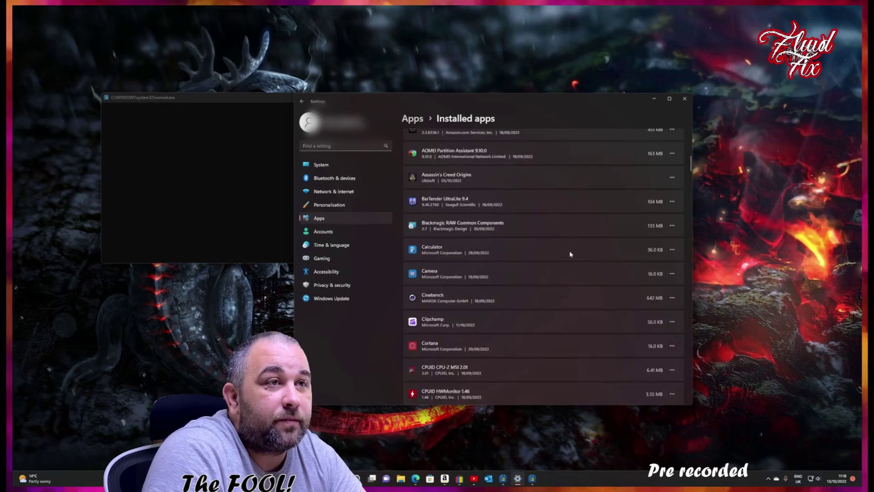
{"action": "scroll", "coordinate": [571, 255], "scroll_direction": "down", "scroll_amount": 2}
{"action": "scroll", "coordinate": [571, 255], "scroll_direction": "down", "scroll_amount": 2}
{"action": "scroll", "coordinate": [570, 254], "scroll_direction": "down", "scroll_amount": 2}
{"action": "scroll", "coordinate": [450, 220], "scroll_direction": "up", "scroll_amount": 4}
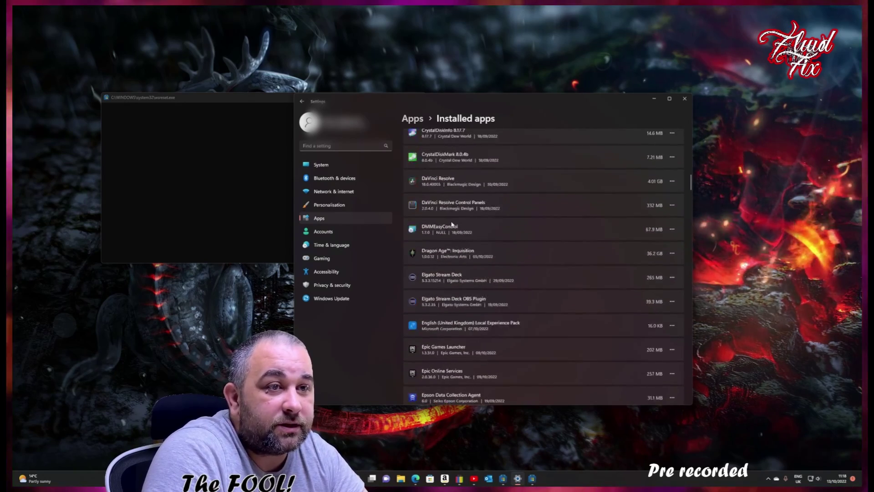
{"action": "scroll", "coordinate": [450, 220], "scroll_direction": "up", "scroll_amount": 4}
{"action": "scroll", "coordinate": [451, 220], "scroll_direction": "up", "scroll_amount": 4}
{"action": "scroll", "coordinate": [449, 221], "scroll_direction": "up", "scroll_amount": 4}
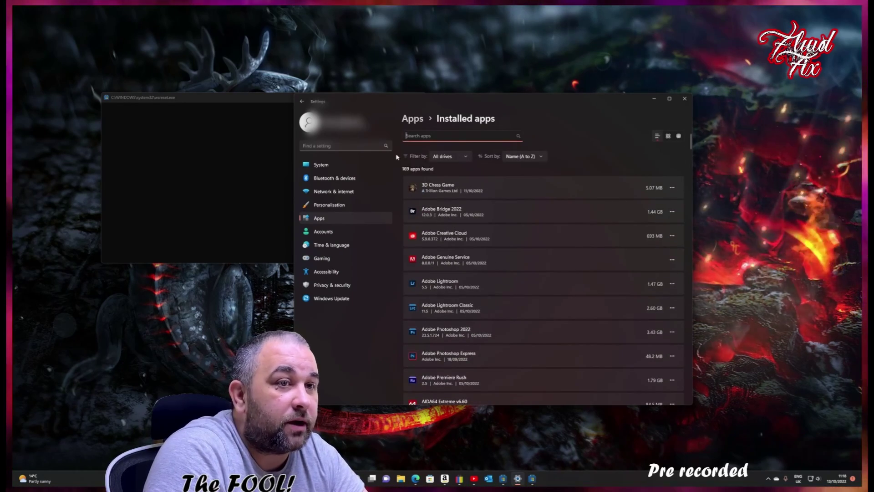
{"action": "type", "text": "m"}
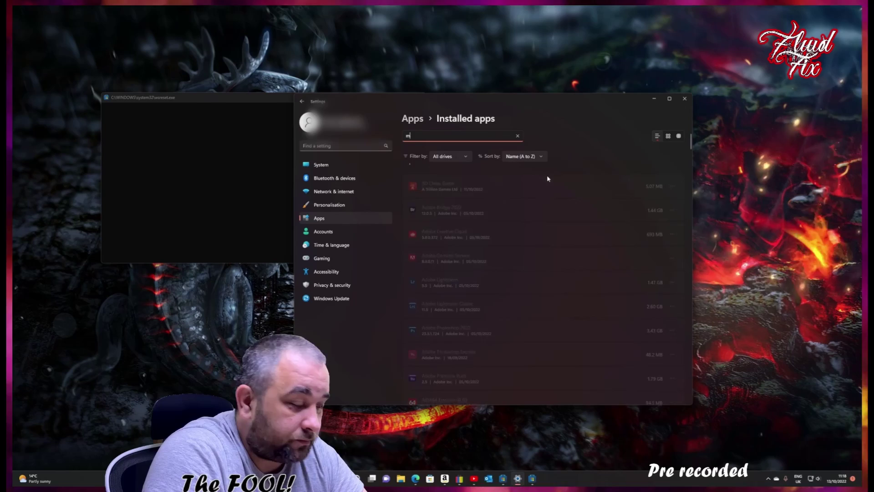
{"action": "type", "text": "icrosoft"}
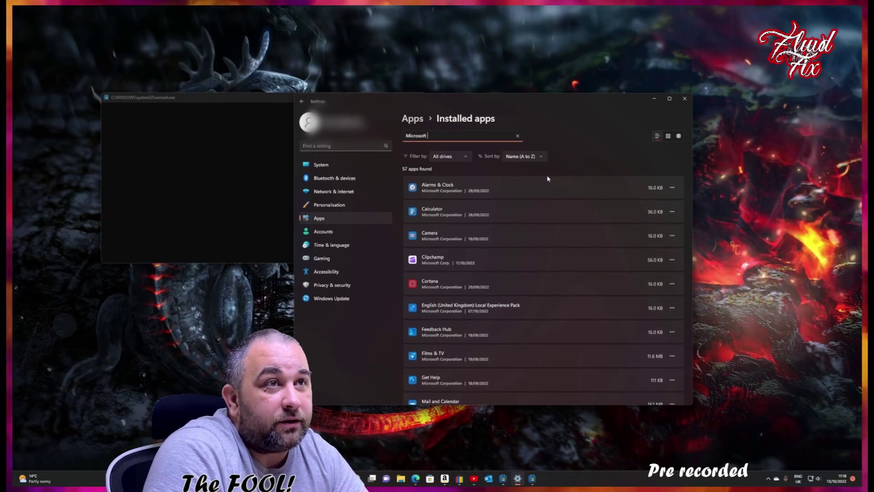
{"action": "type", "text": " store"}
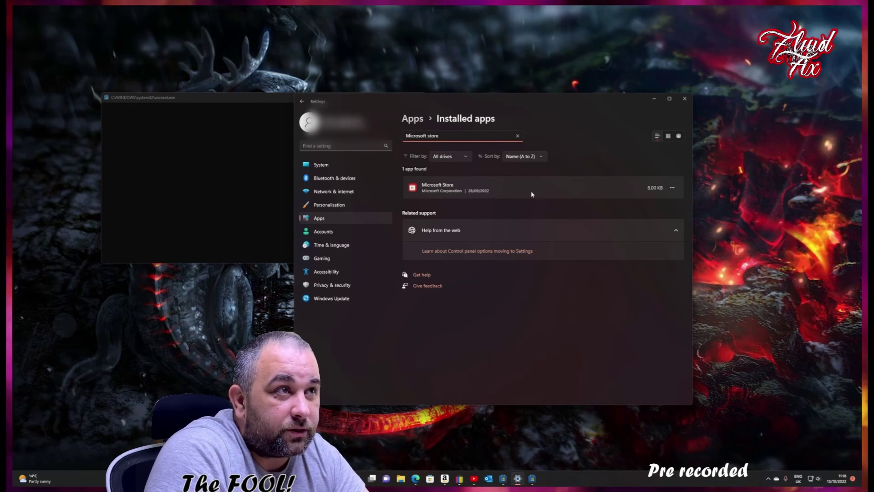
Step: Reach Microsoft Store's Advanced options page from its ... menu in Installed apps
{"action": "left_click", "coordinate": [674, 189]}
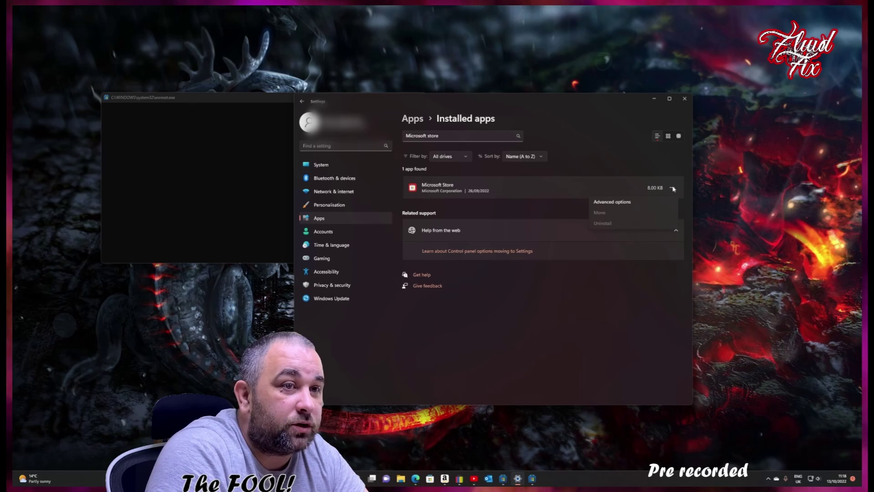
{"action": "left_click", "coordinate": [632, 201]}
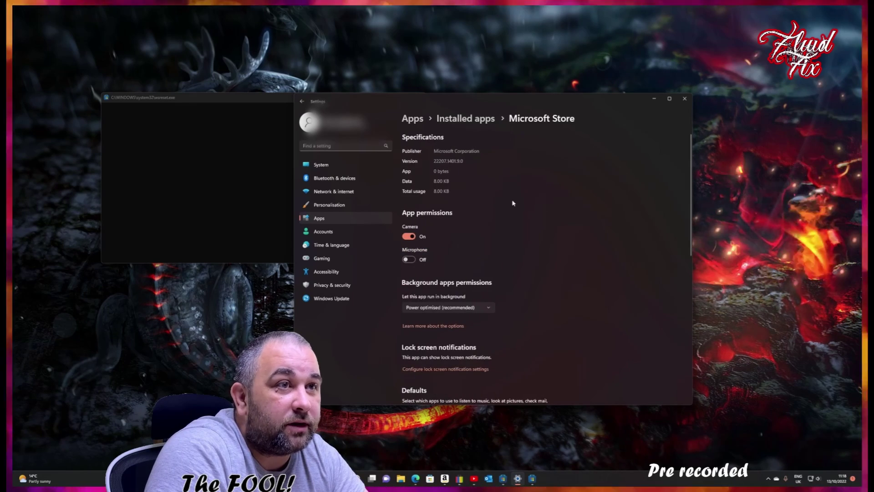
{"action": "scroll", "coordinate": [495, 231], "scroll_direction": "down", "scroll_amount": 3}
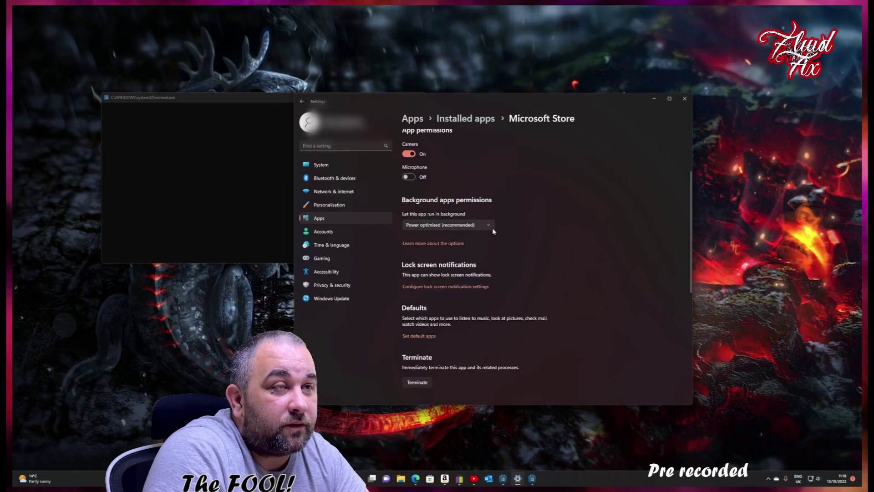
{"action": "scroll", "coordinate": [486, 231], "scroll_direction": "up", "scroll_amount": 3}
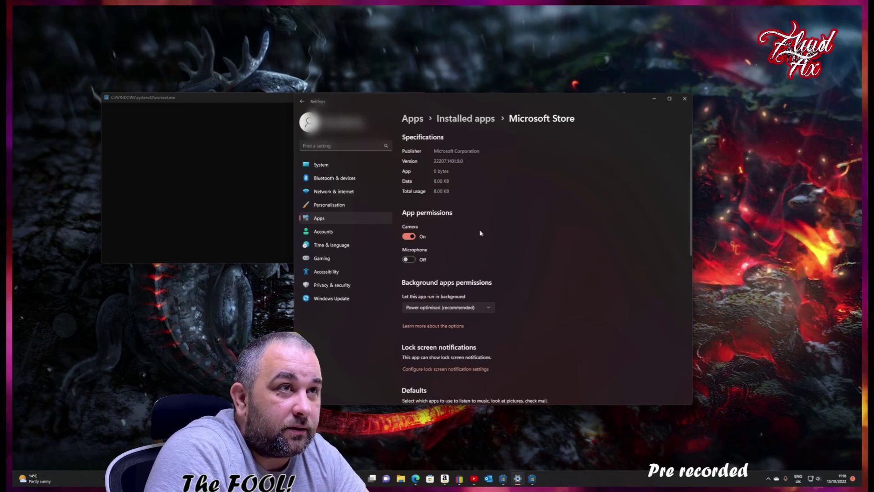
{"action": "scroll", "coordinate": [487, 244], "scroll_direction": "down", "scroll_amount": 3}
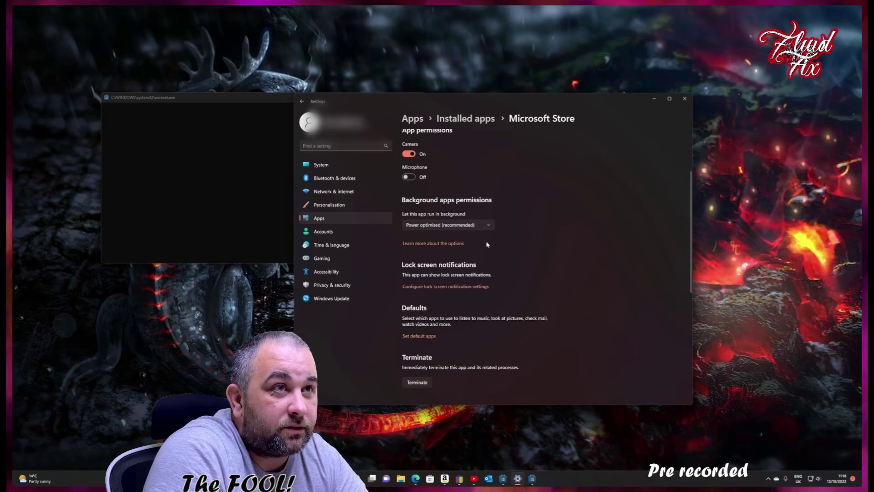
{"action": "scroll", "coordinate": [487, 244], "scroll_direction": "down", "scroll_amount": 3}
{"action": "scroll", "coordinate": [487, 244], "scroll_direction": "down", "scroll_amount": 2}
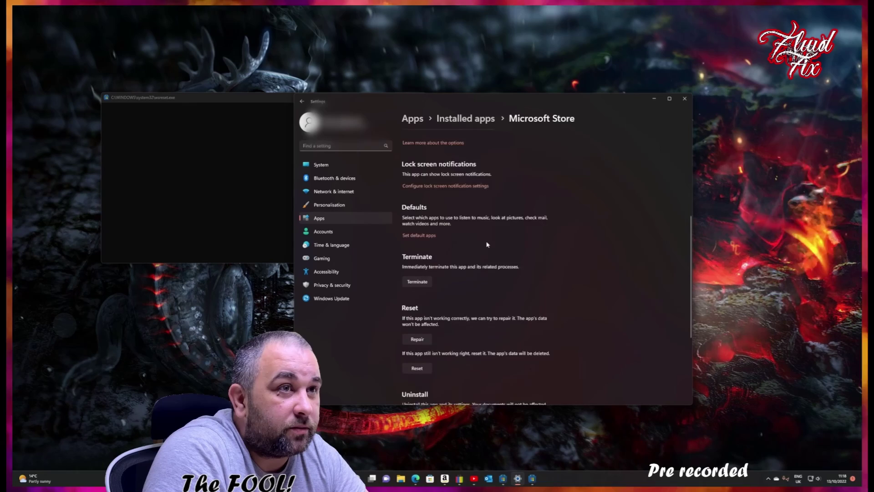
{"action": "scroll", "coordinate": [487, 244], "scroll_direction": "down", "scroll_amount": 1}
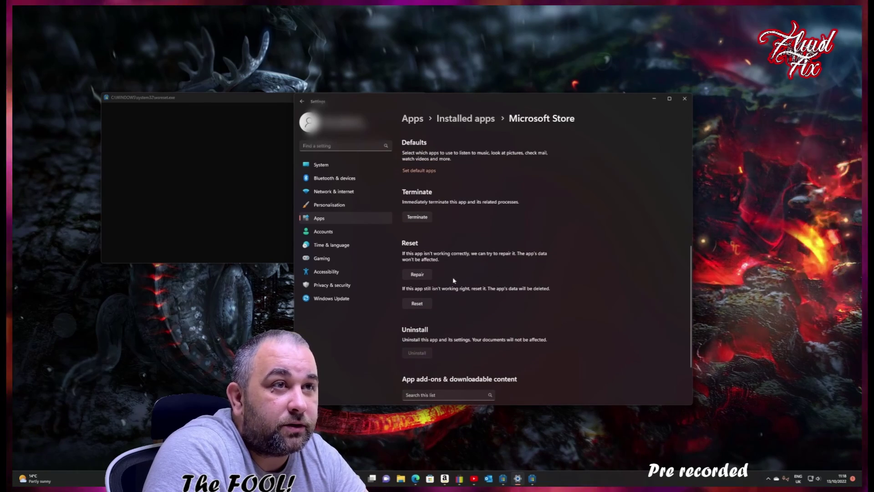
Step: Repair Microsoft Store, then Reset it and confirm deleting its data
{"action": "left_click", "coordinate": [417, 274]}
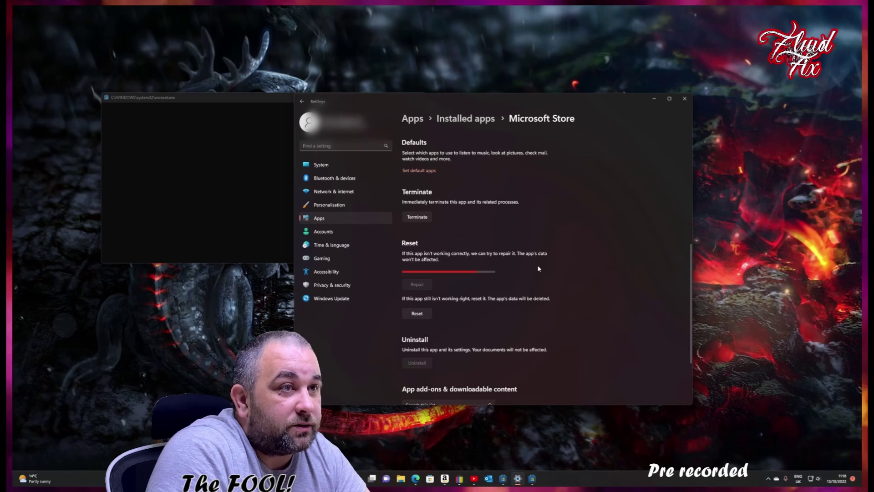
{"action": "left_click", "coordinate": [418, 303]}
{"action": "left_click", "coordinate": [446, 285]}
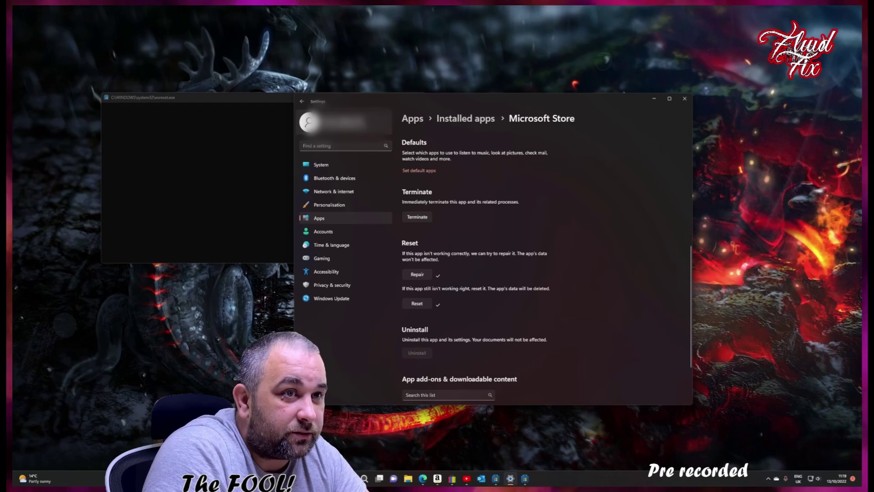
Step: Close the leftover wsreset console window
{"action": "left_click", "coordinate": [288, 100]}
{"action": "left_click", "coordinate": [417, 99]}
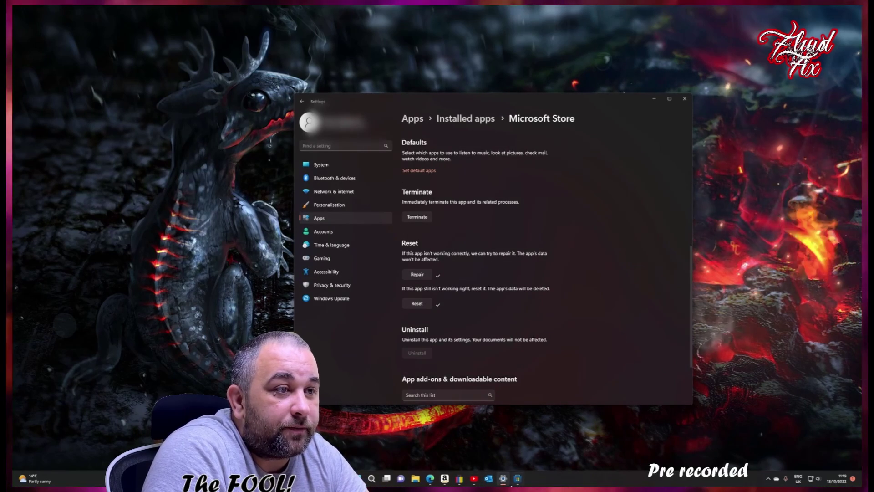
{"action": "mouse_move", "coordinate": [516, 478]}
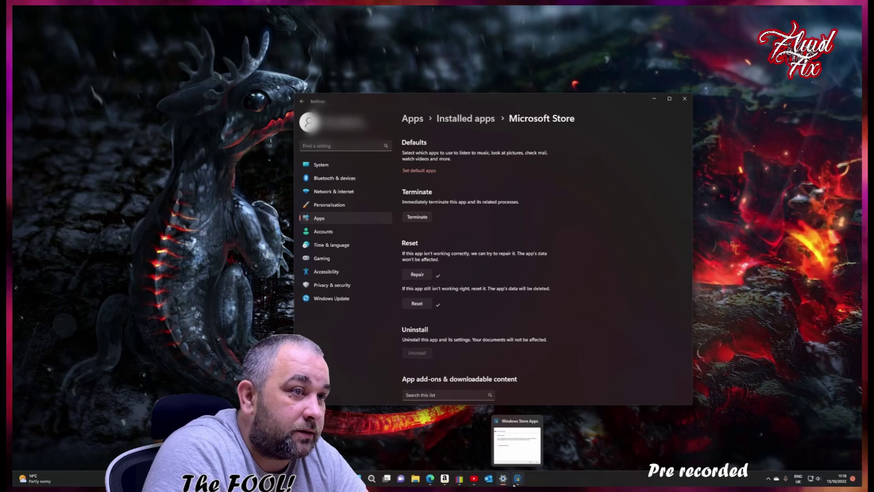
Step: Cancel the Windows Store Apps troubleshooter and relaunch Microsoft Store from Start
{"action": "left_click", "coordinate": [516, 479]}
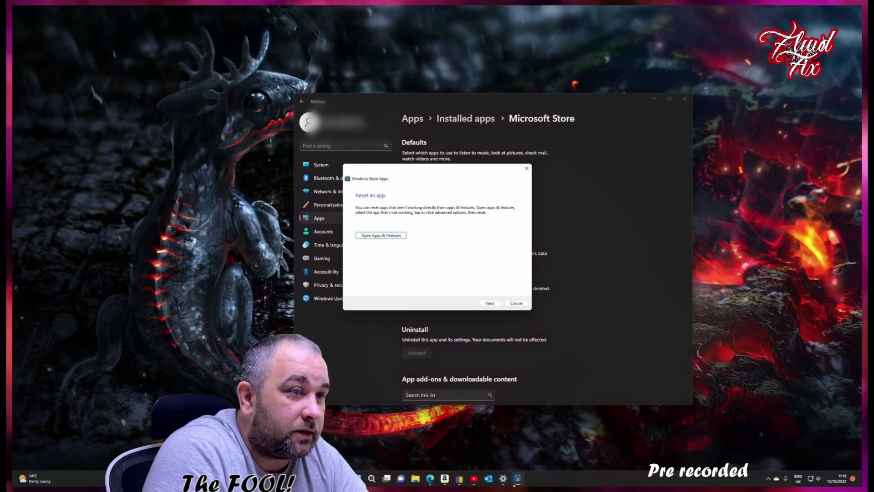
{"action": "left_click", "coordinate": [517, 303]}
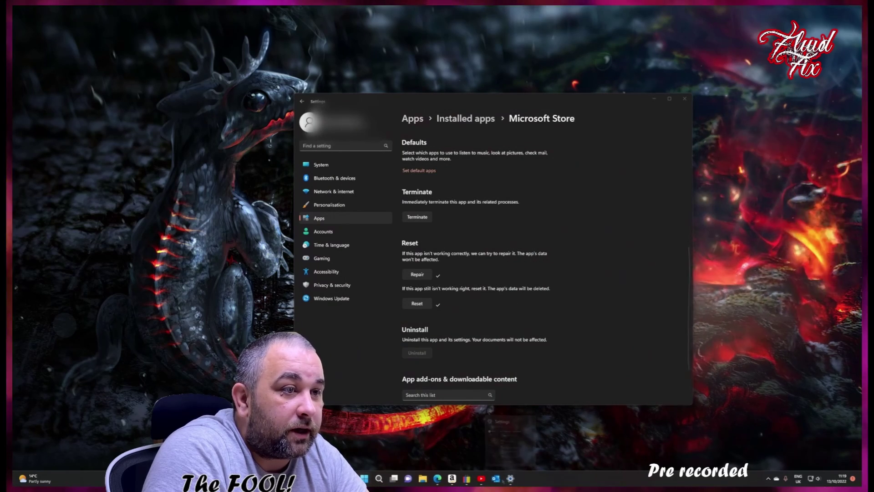
{"action": "left_click", "coordinate": [364, 478]}
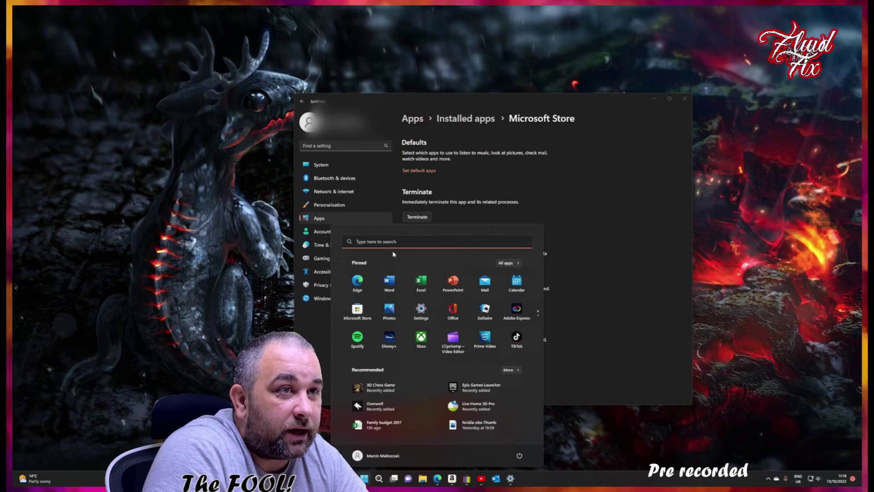
{"action": "left_click", "coordinate": [358, 311]}
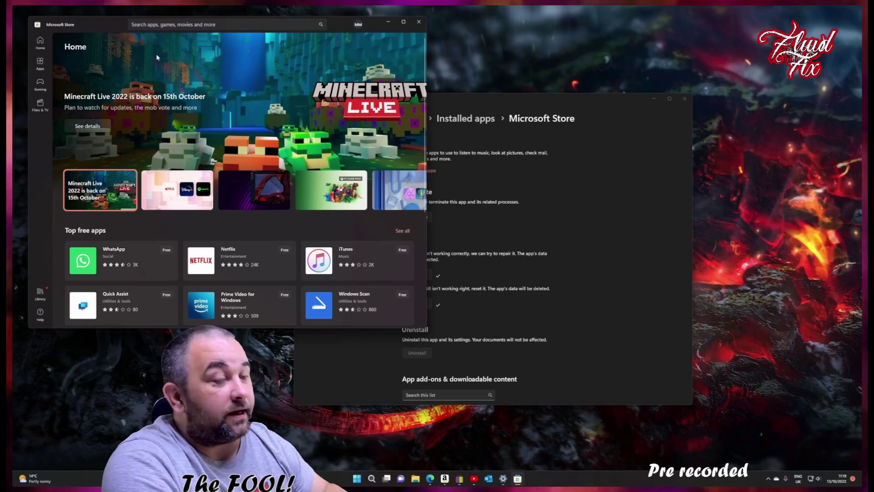
Step: Search the Store, load the Netflix app page to confirm it works, then close the Store
{"action": "left_click", "coordinate": [157, 25]}
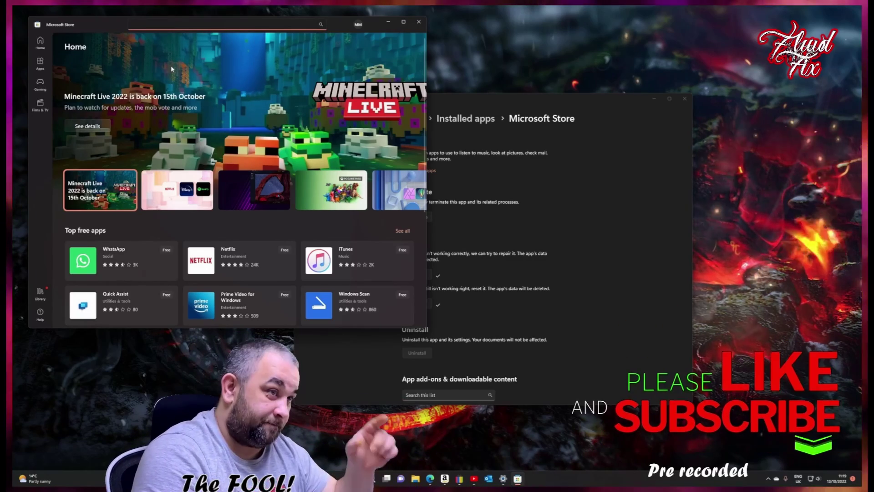
{"action": "type", "text": "simple and"}
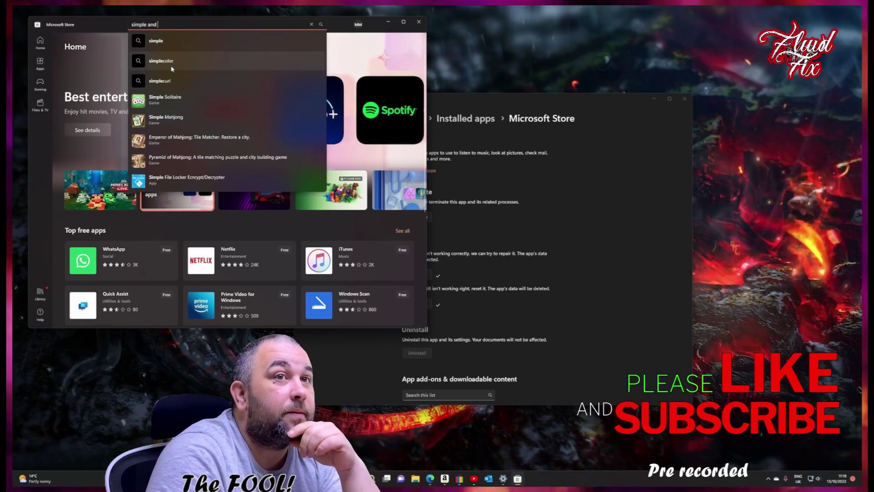
{"action": "type", "text": "sy flu"}
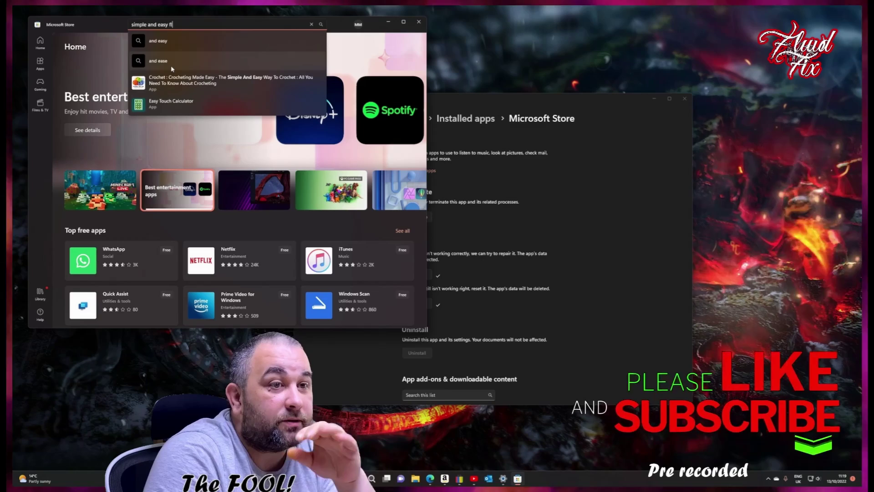
{"action": "type", "text": "id fix"}
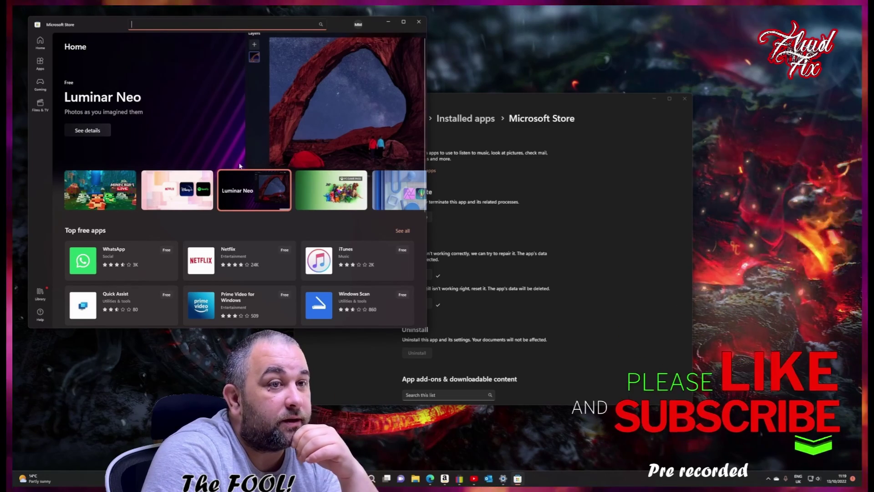
{"action": "left_click", "coordinate": [236, 249]}
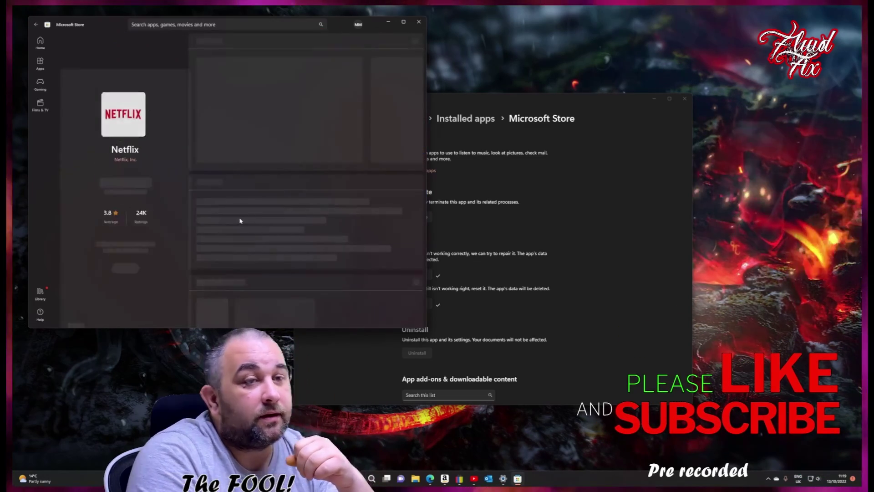
{"action": "left_click", "coordinate": [419, 22]}
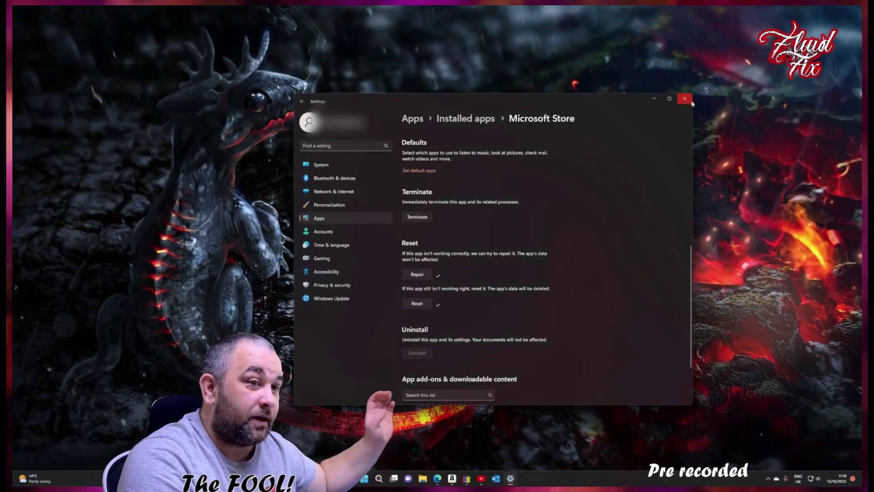
Step: Close Settings and check Microsoft Store's pin options in Start, leaving the desktop clear
{"action": "key", "text": "alt+F4"}
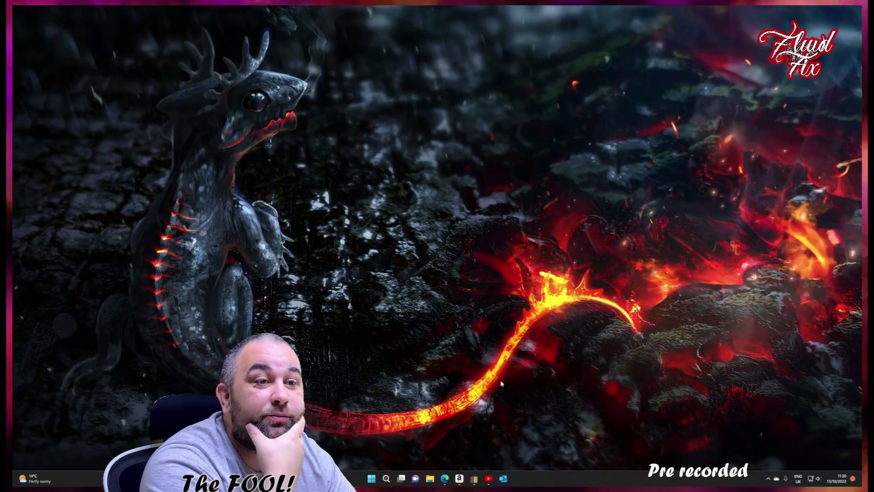
{"action": "left_click", "coordinate": [370, 479]}
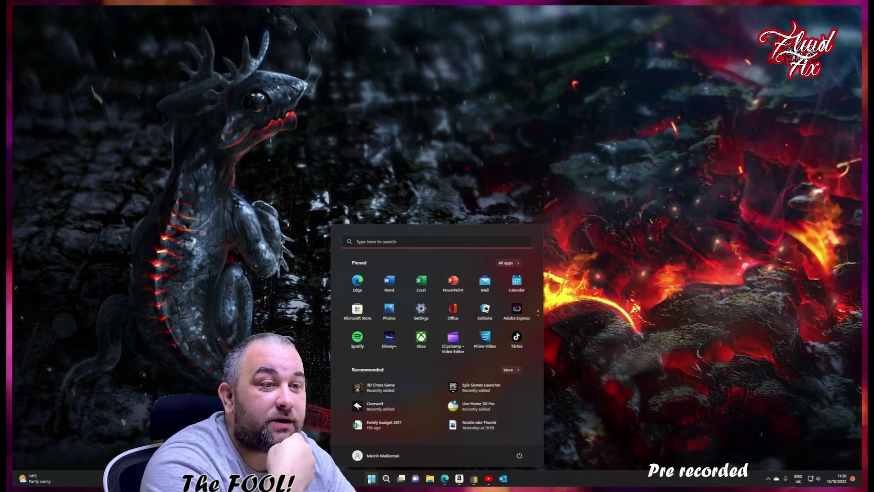
{"action": "right_click", "coordinate": [356, 311]}
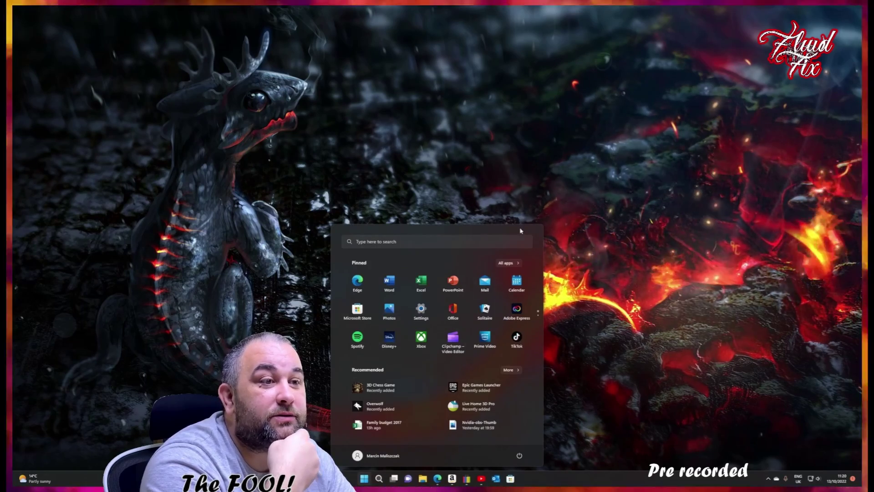
{"action": "key", "text": "Escape"}
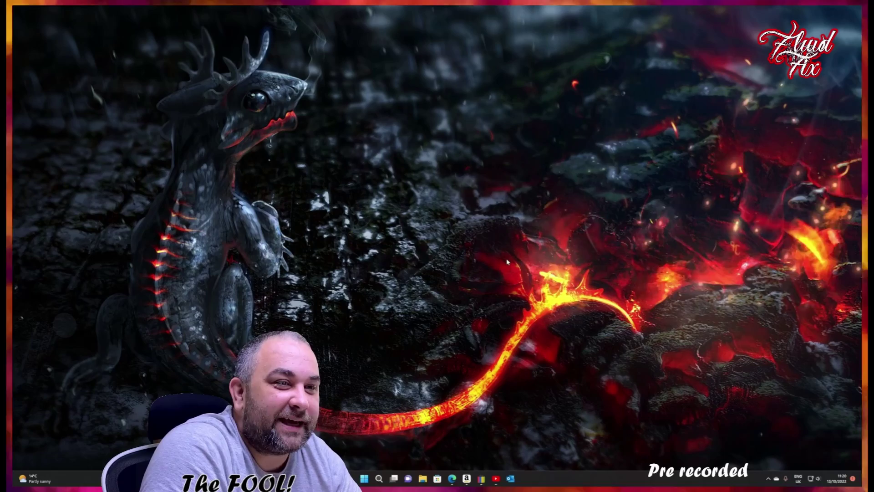
Step: Bring up the Run dialog with the wsreset command still filled in
{"action": "key", "text": "super"}
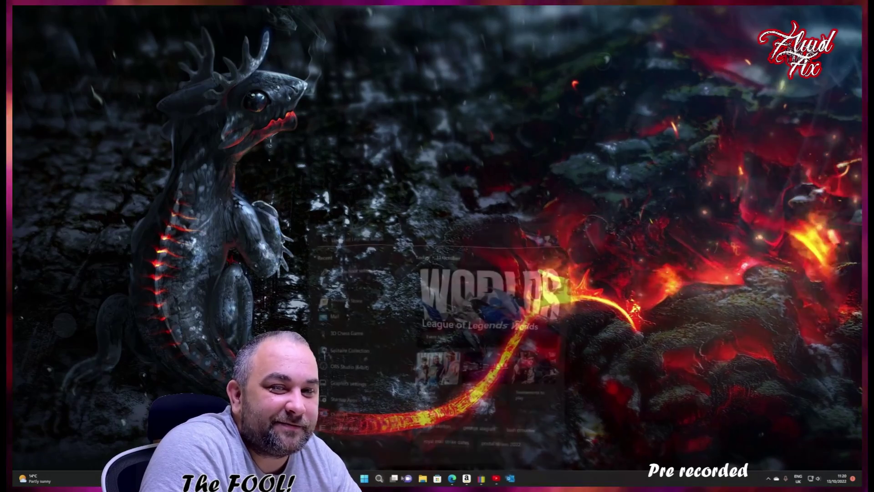
{"action": "key", "text": "super+r"}
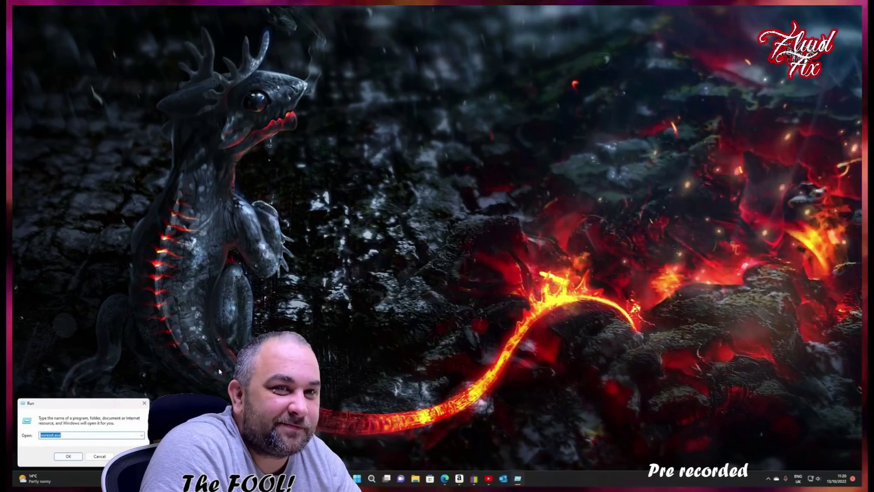